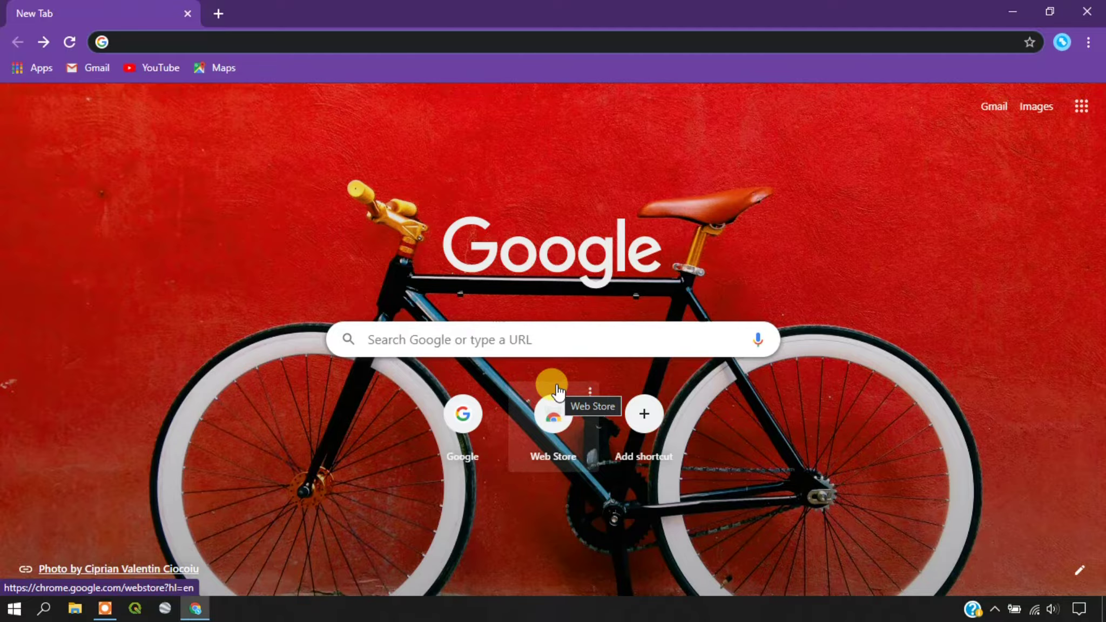
- Run a Google search for 'Archydro' from Chrome's new tab page
click(420, 340)
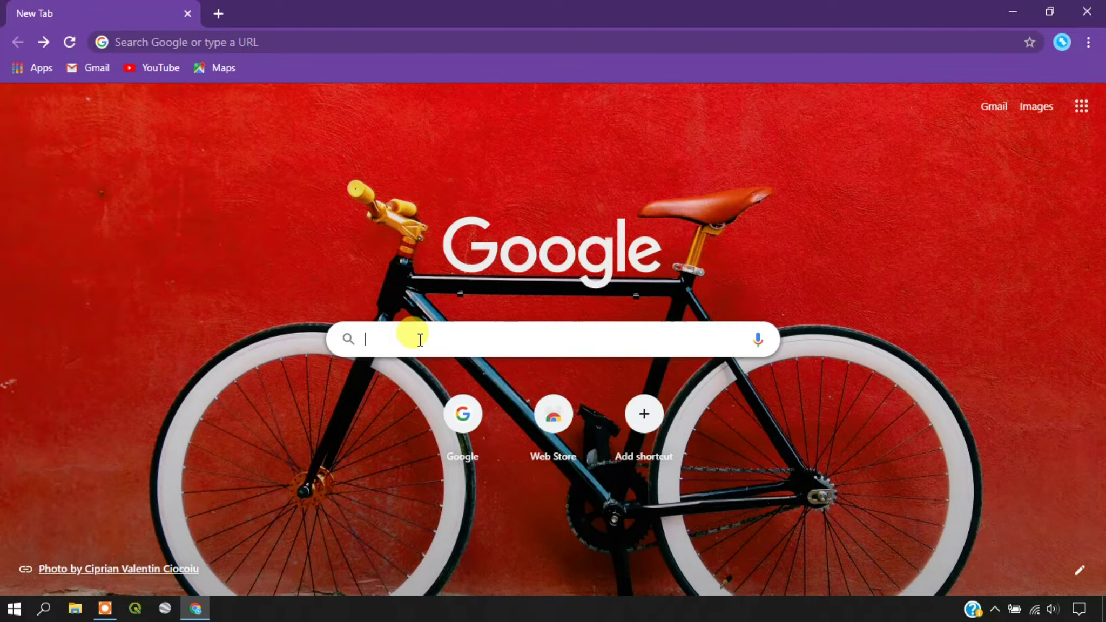
text(Arc)
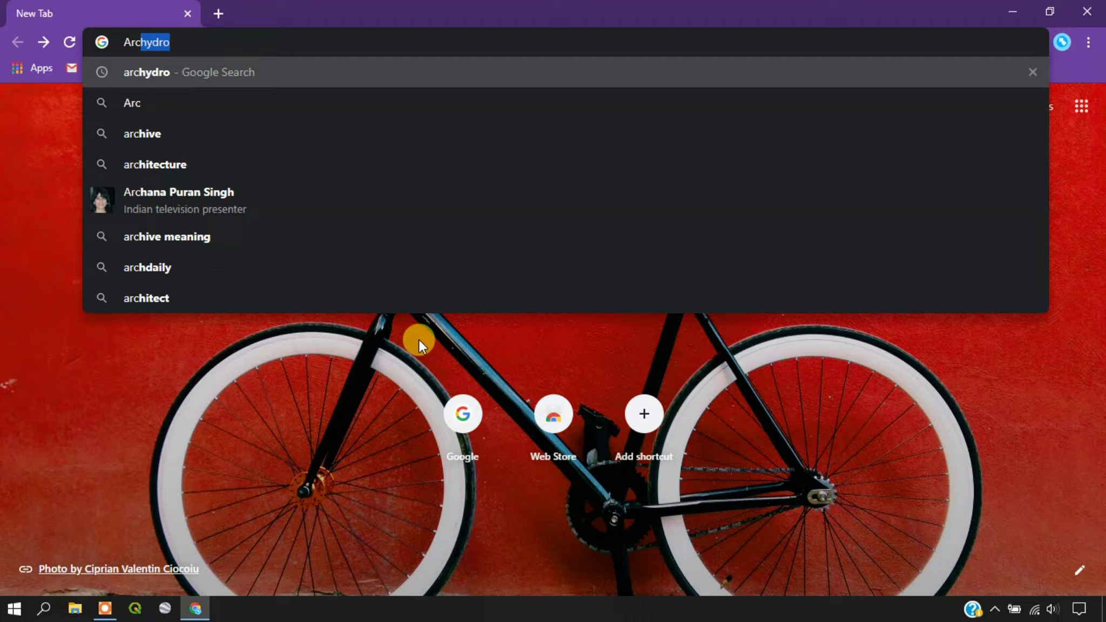
text(hydro)
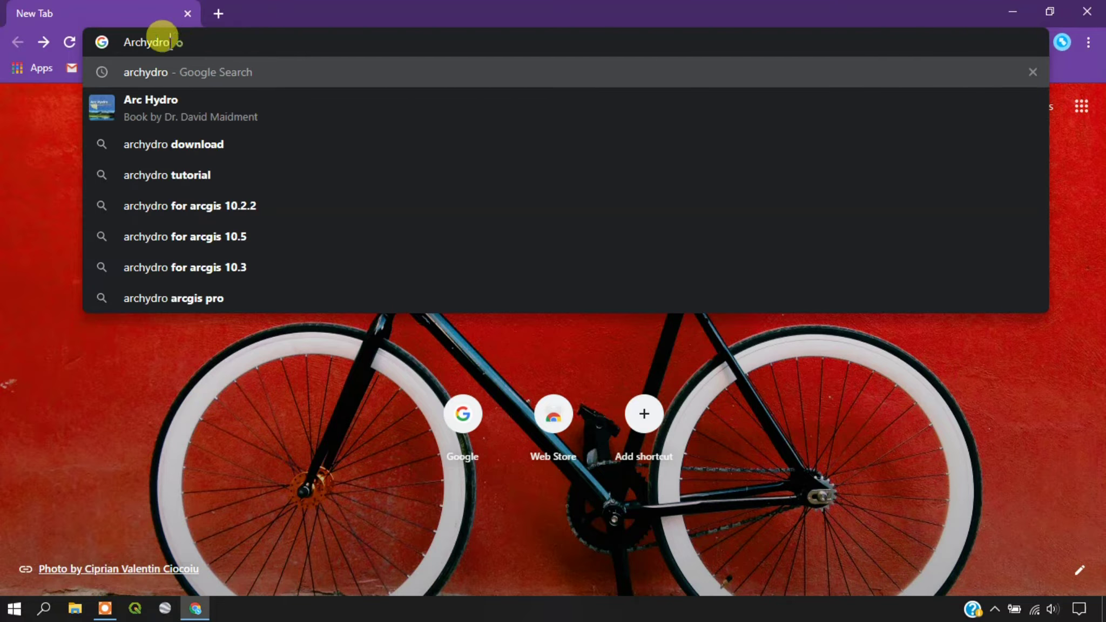
double_click(116, 33)
click(192, 41)
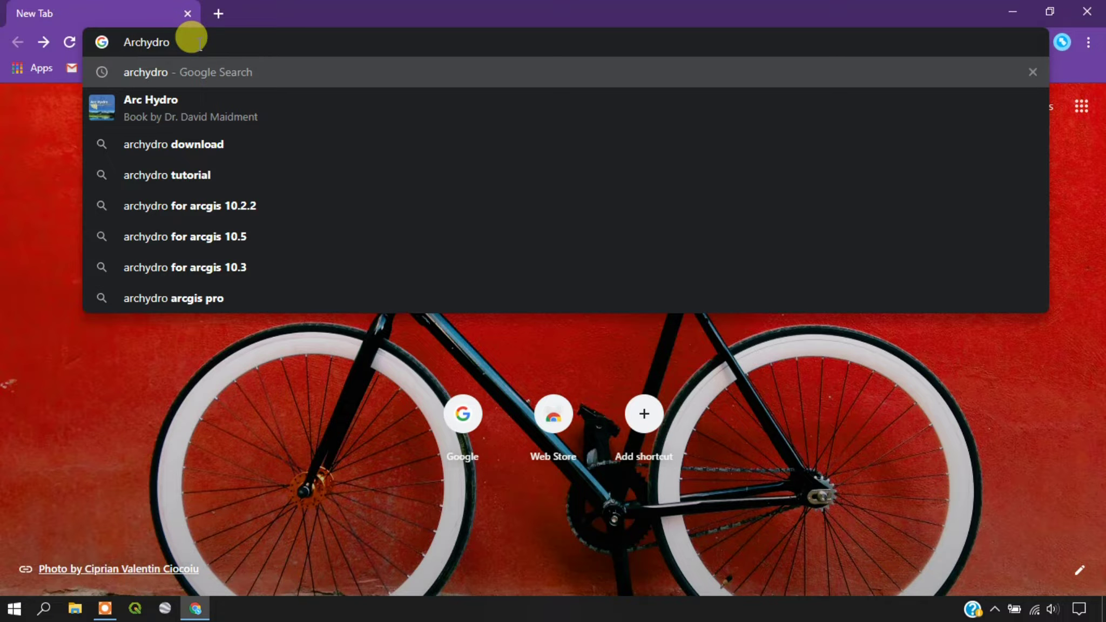
key(Return)
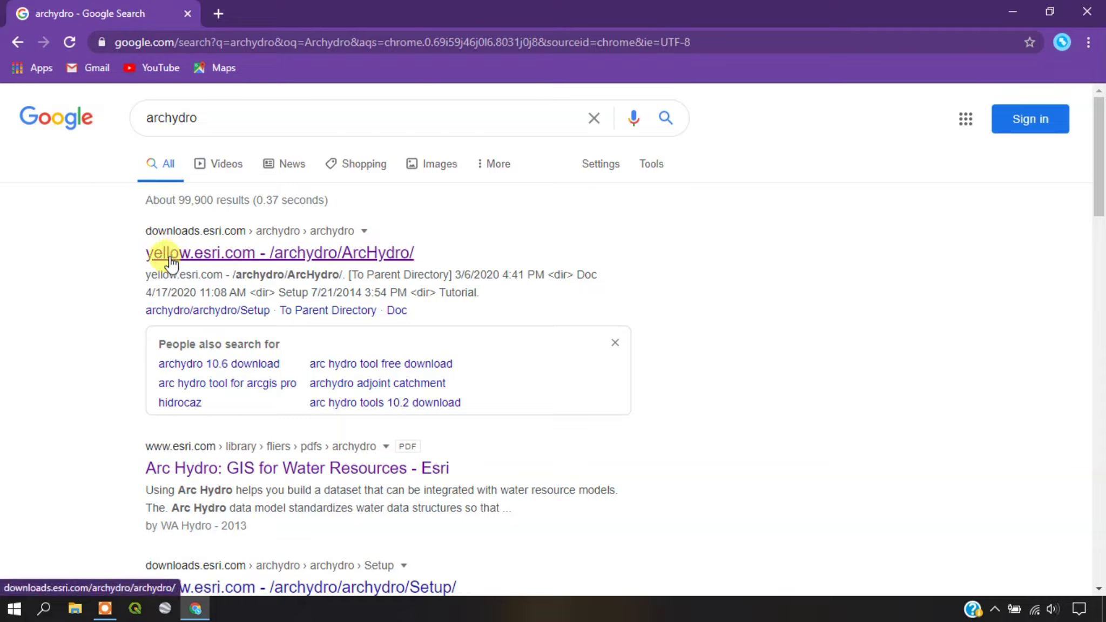
- Open the first result, the yellow.esri.com /archydro/ArcHydro/ download directory
click(226, 264)
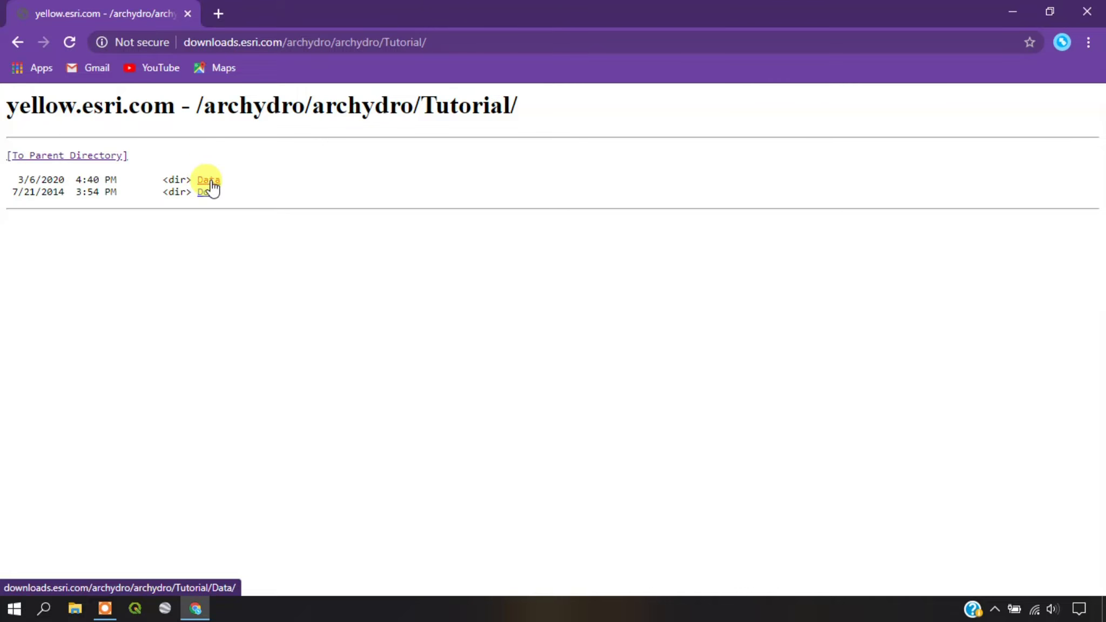
click(211, 181)
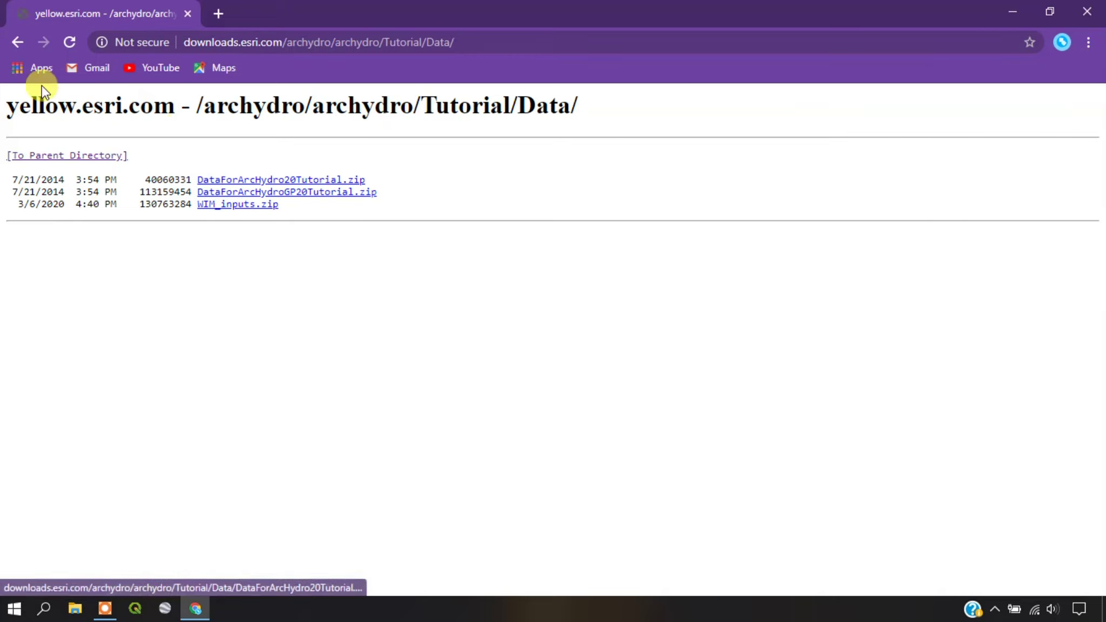
click(16, 42)
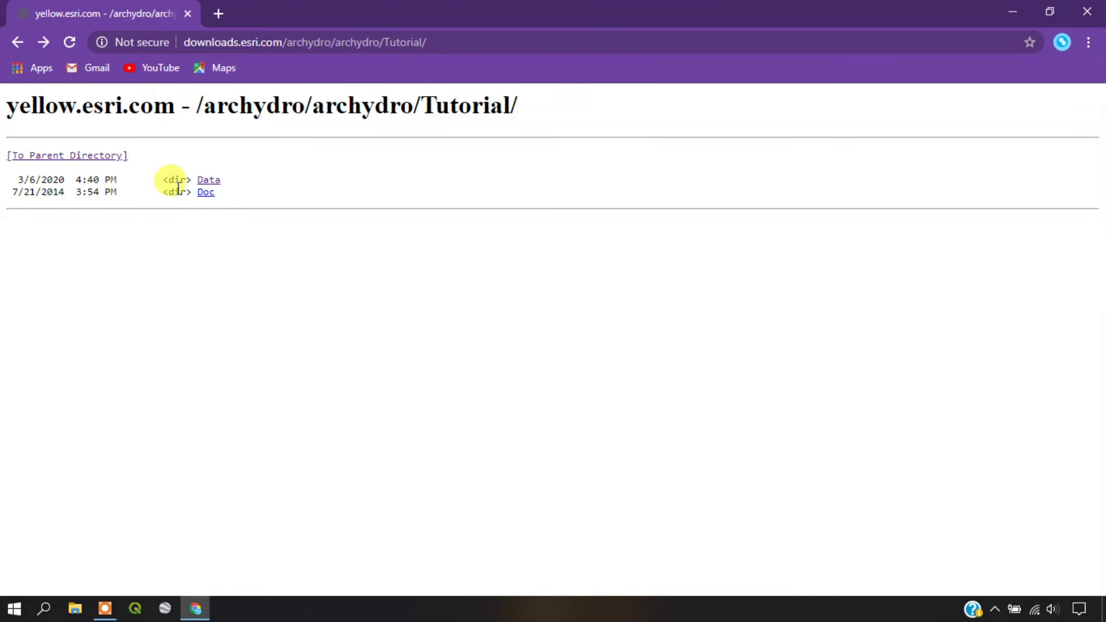
click(204, 196)
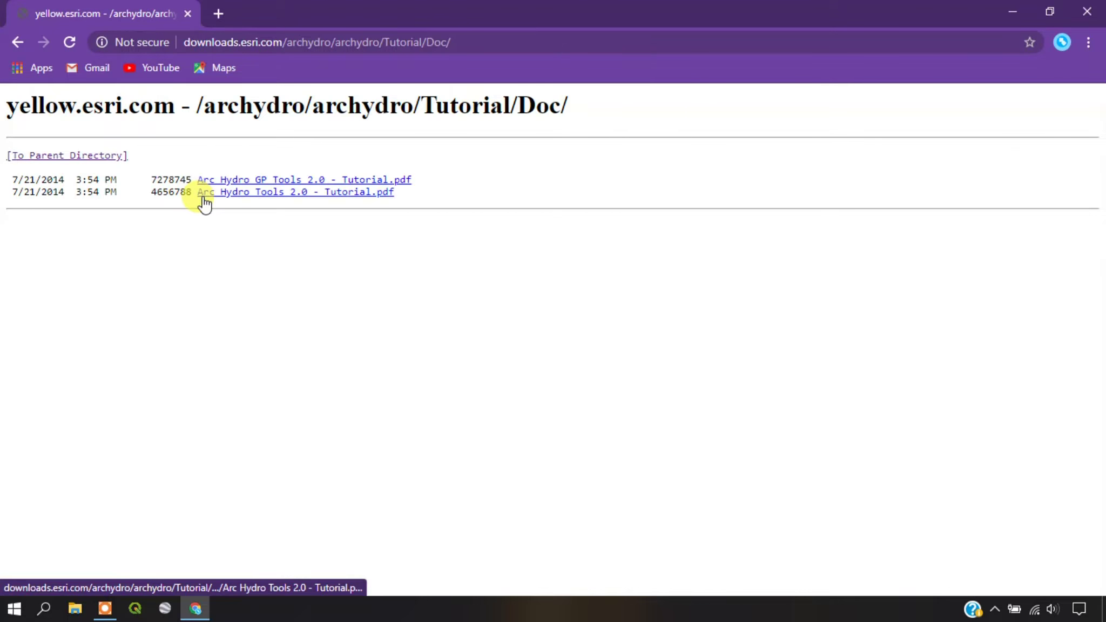
click(17, 43)
click(17, 42)
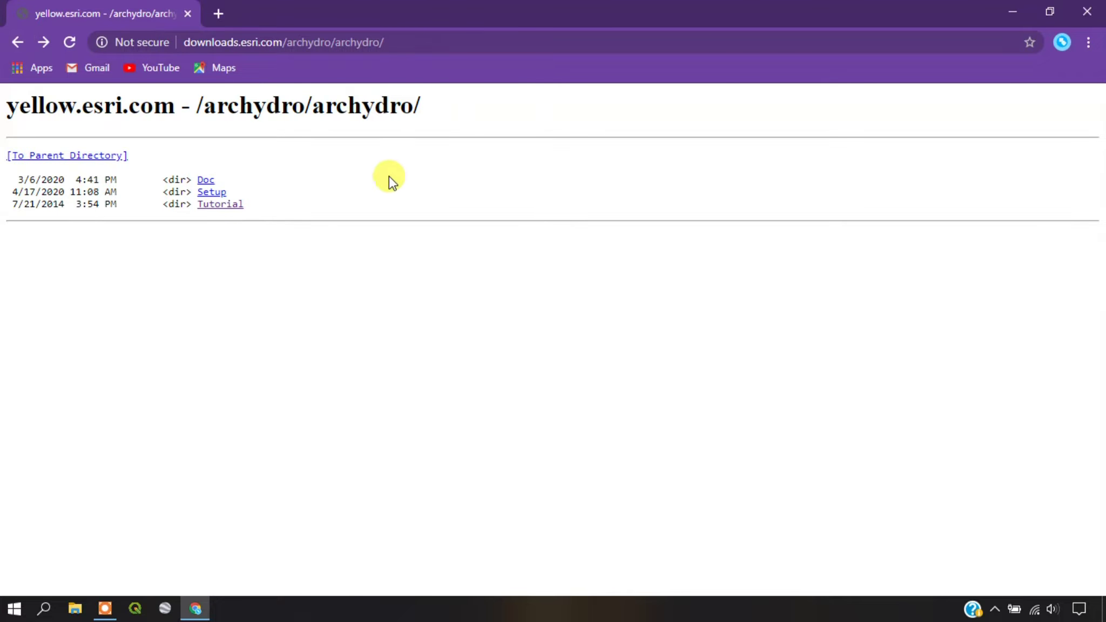
click(212, 193)
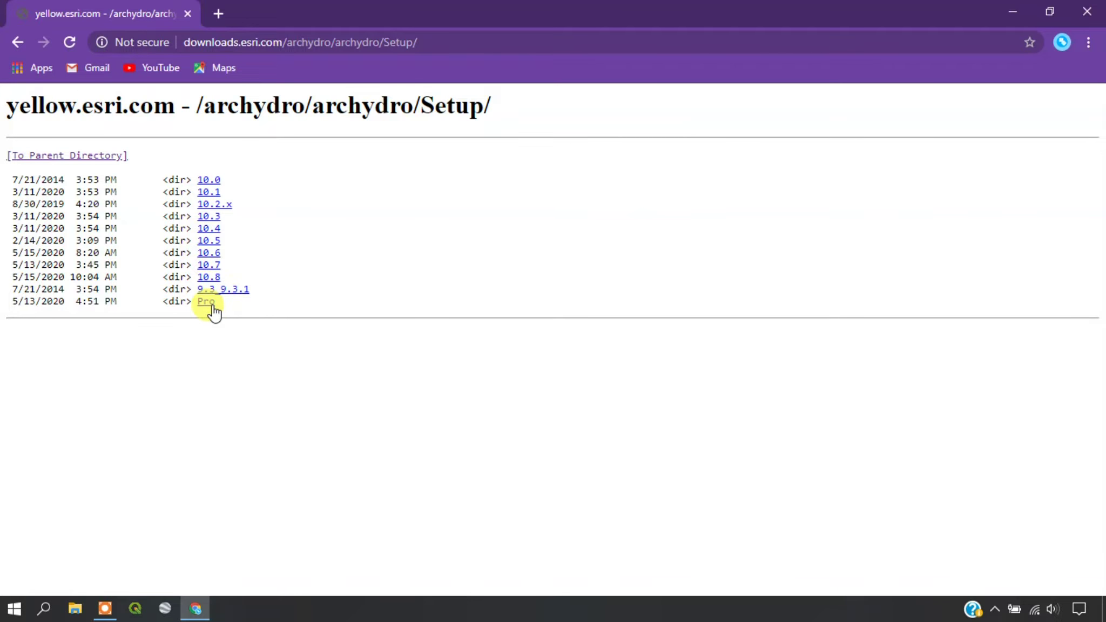
- Open the Setup 10.3 folder and compare the build dates 3/9/2016 and 3/15/2018
click(207, 218)
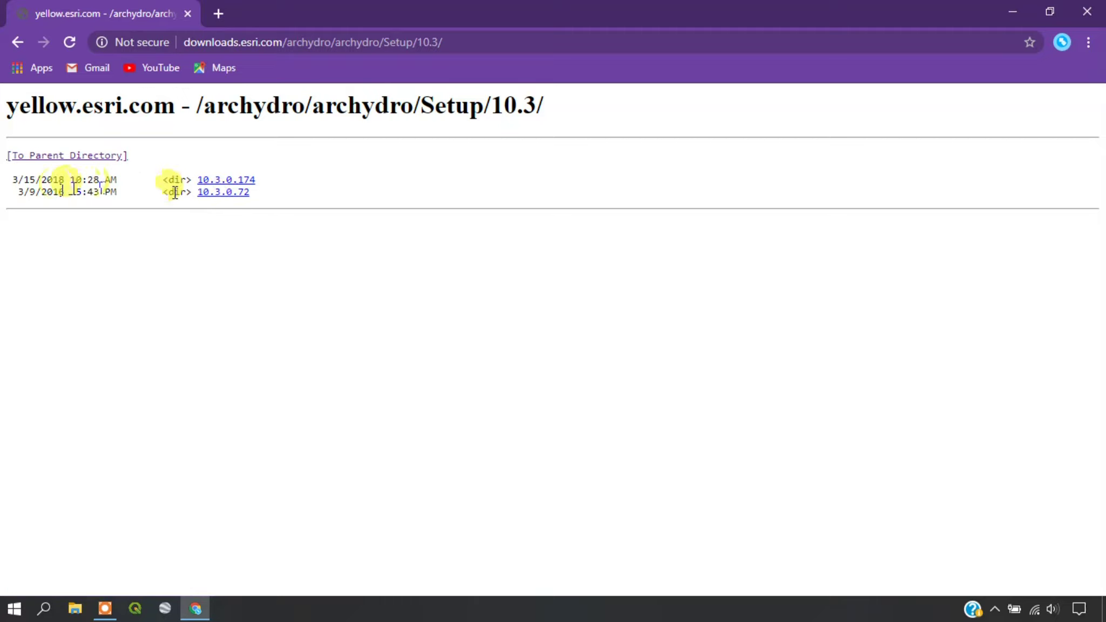
drag(16, 194, 64, 192)
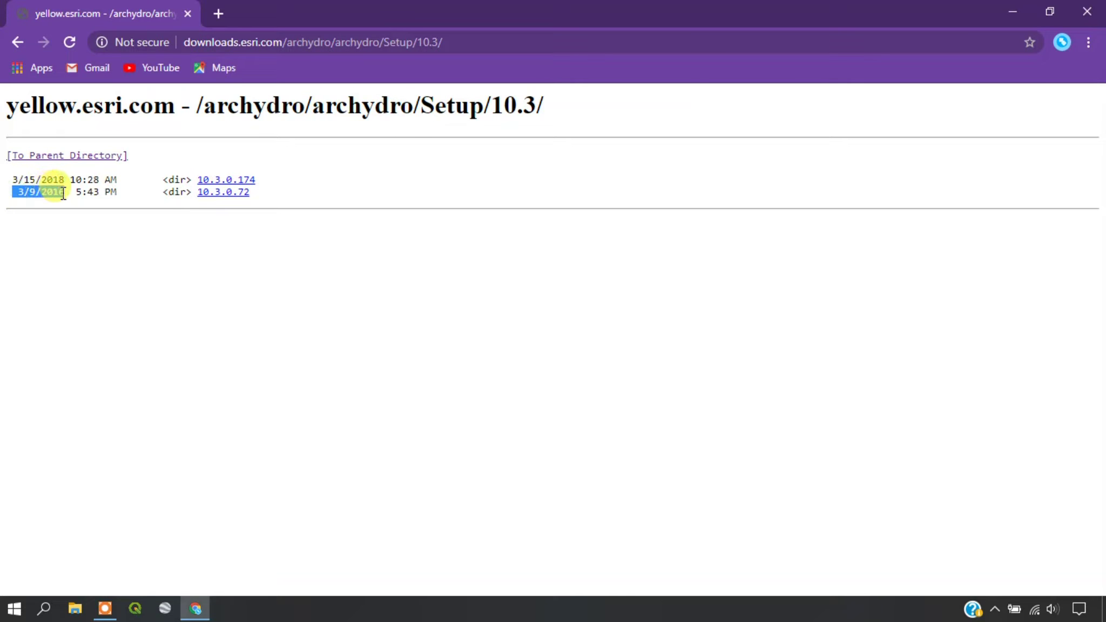
click(140, 174)
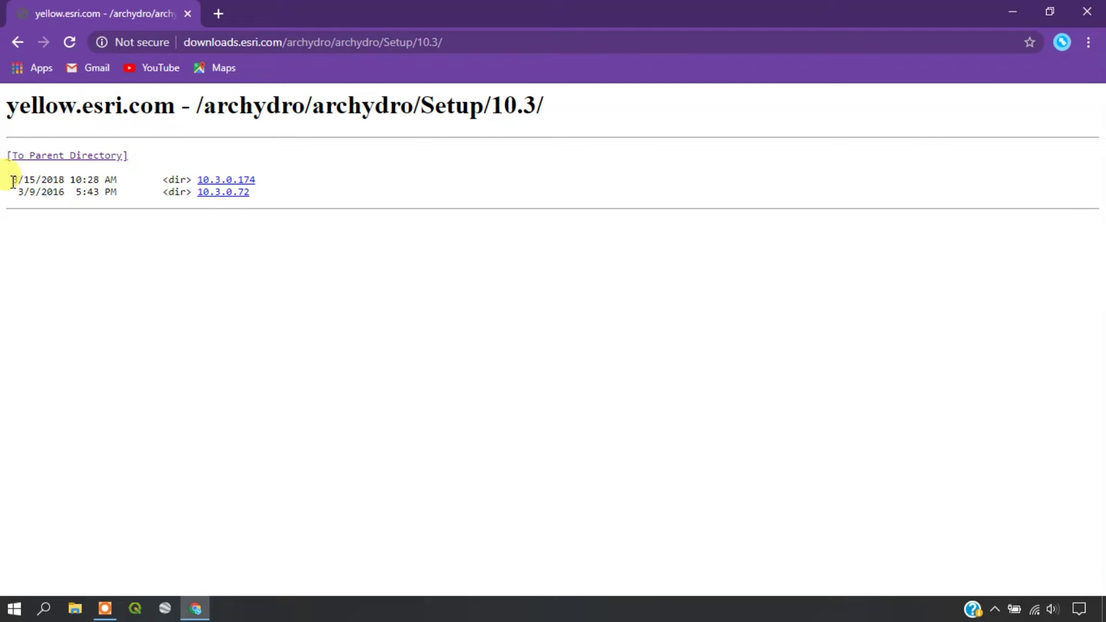
drag(12, 179, 83, 181)
click(255, 185)
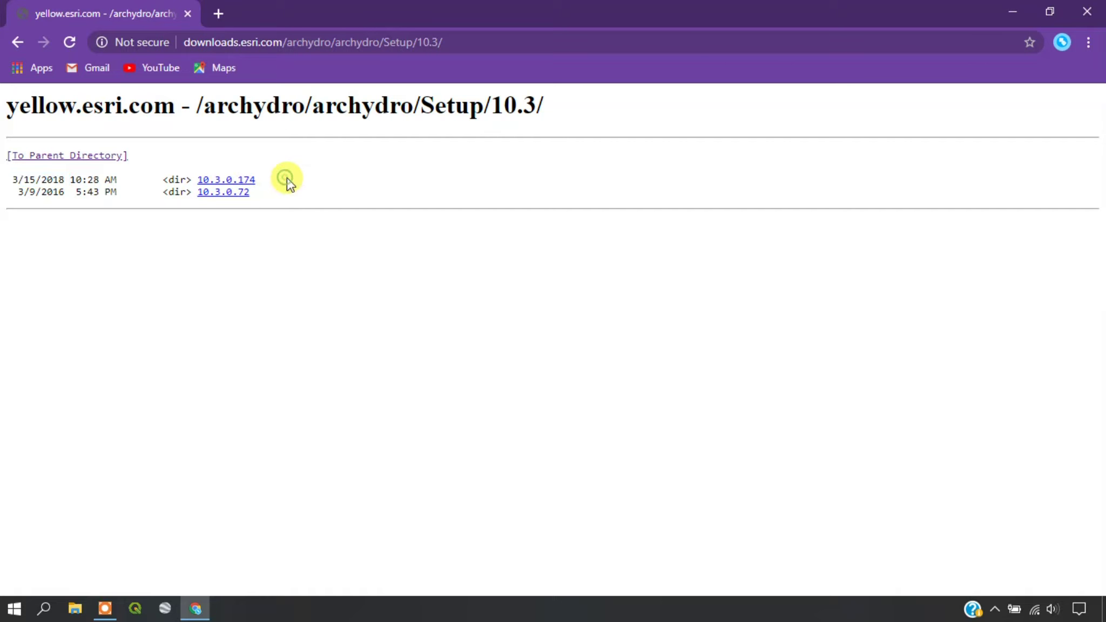
- Download ArcHydroTools_x64.msi from 10.3.0.72/ArcHydroTools10.3x64 and show Chrome's Downloads page
click(225, 197)
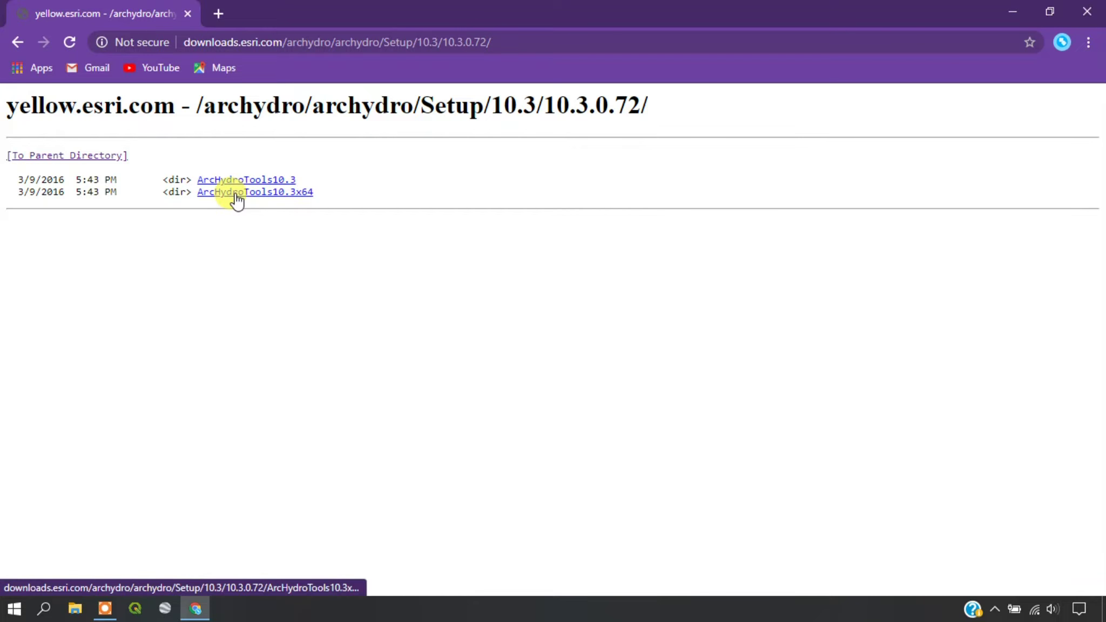
click(275, 201)
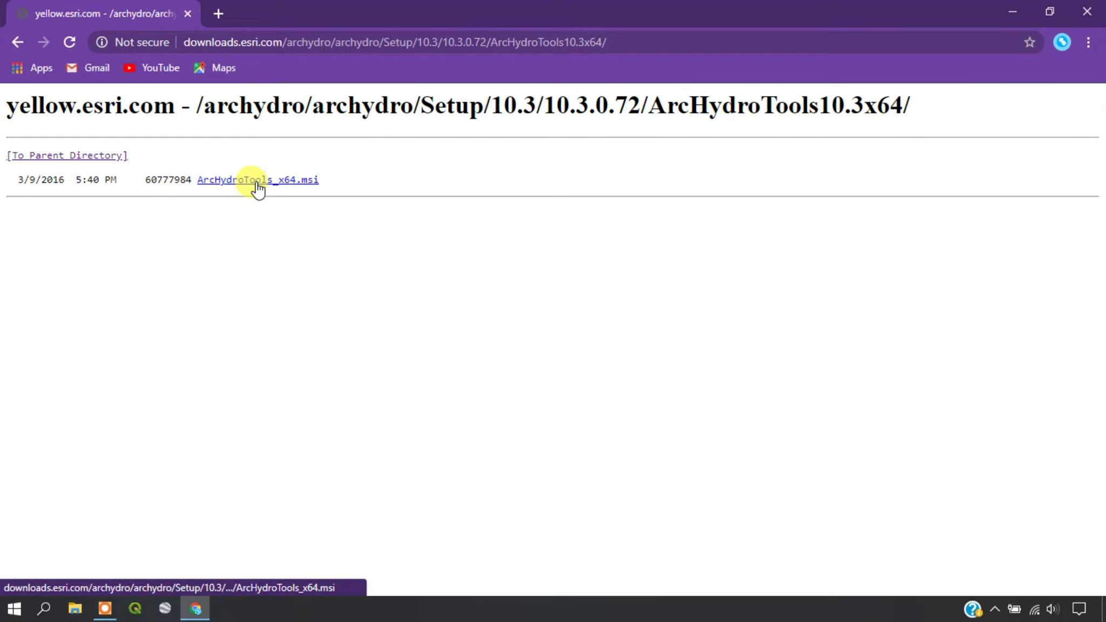
click(258, 185)
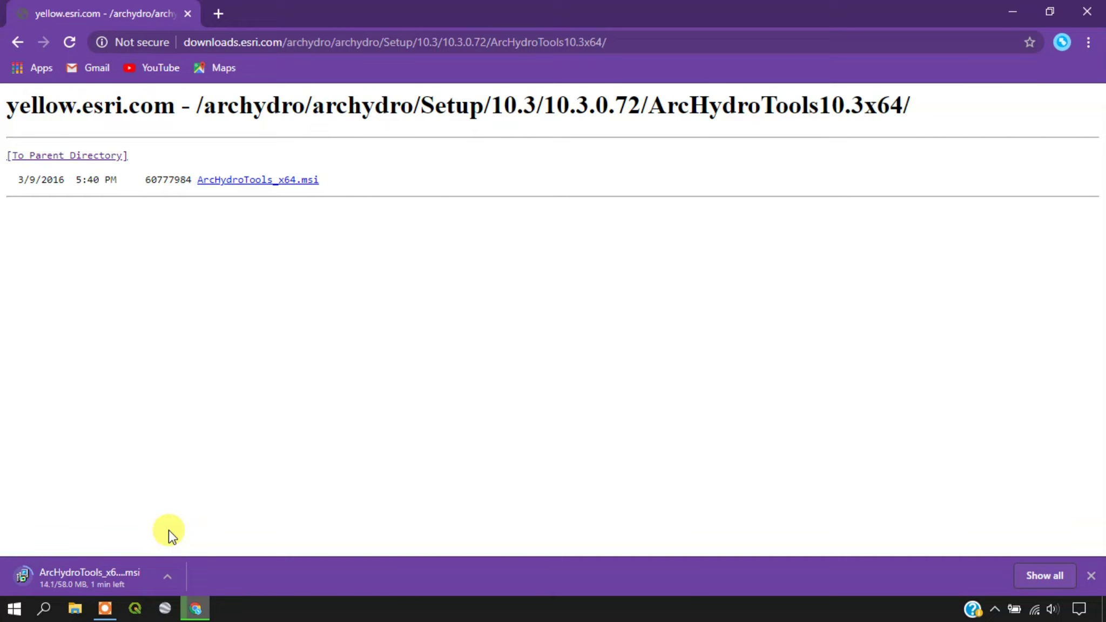
key(ctrl+j)
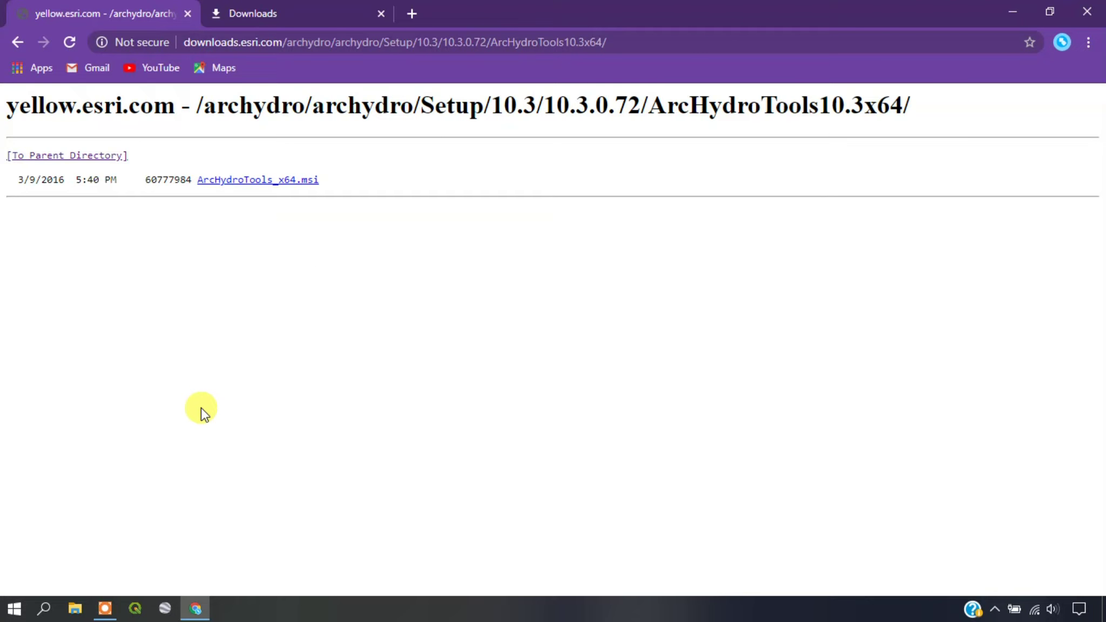
- Run ArcHydroTools_x64 from the Downloads folder in File Explorer
key(super+e)
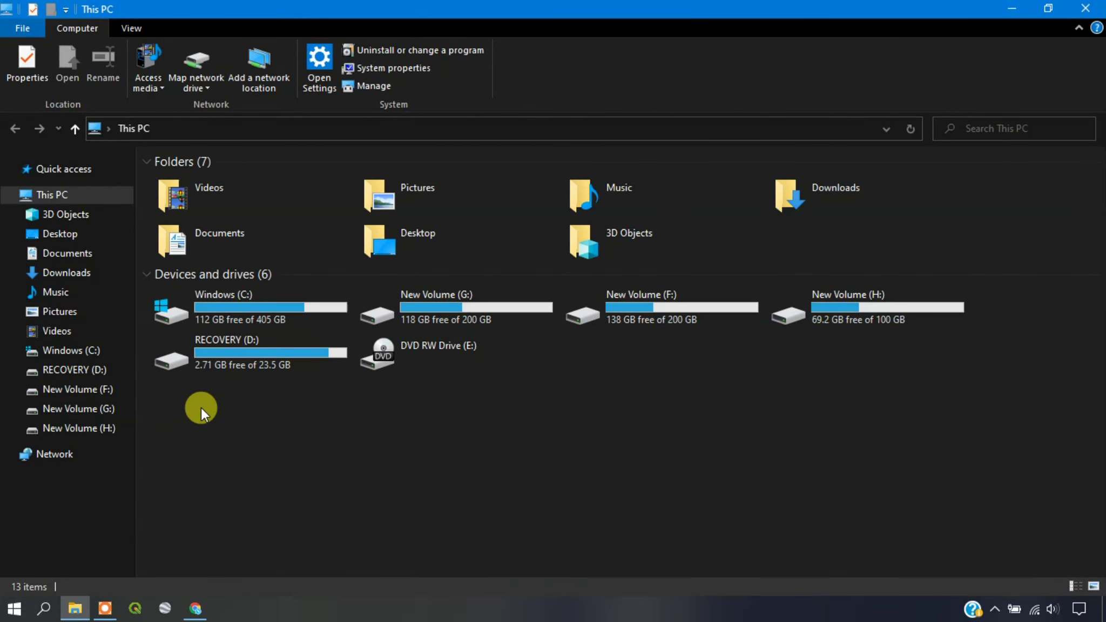
double_click(857, 205)
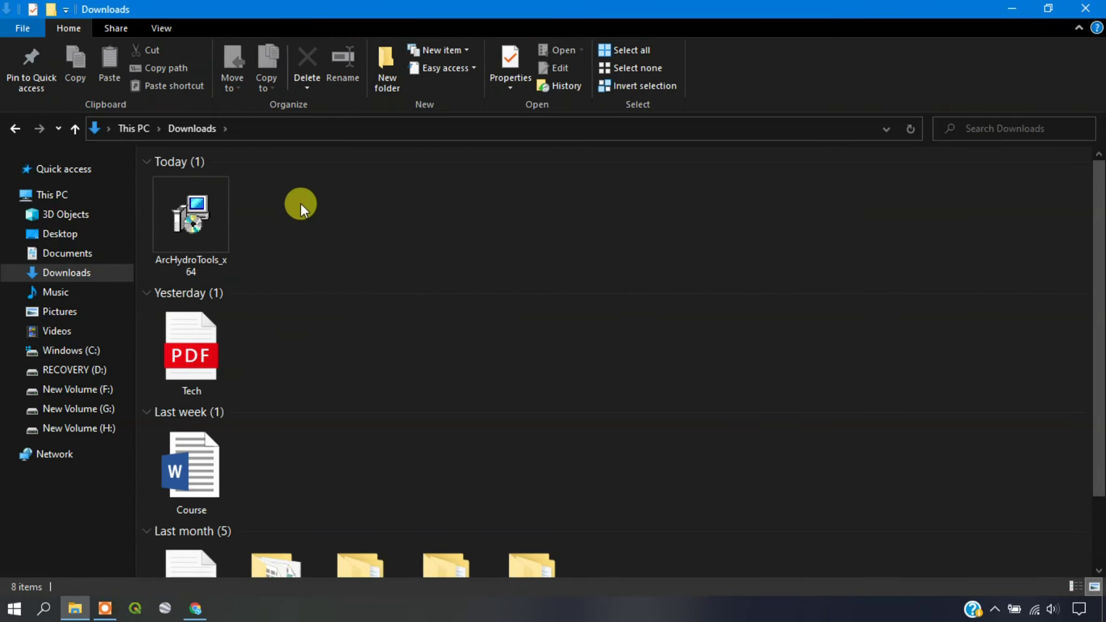
double_click(209, 222)
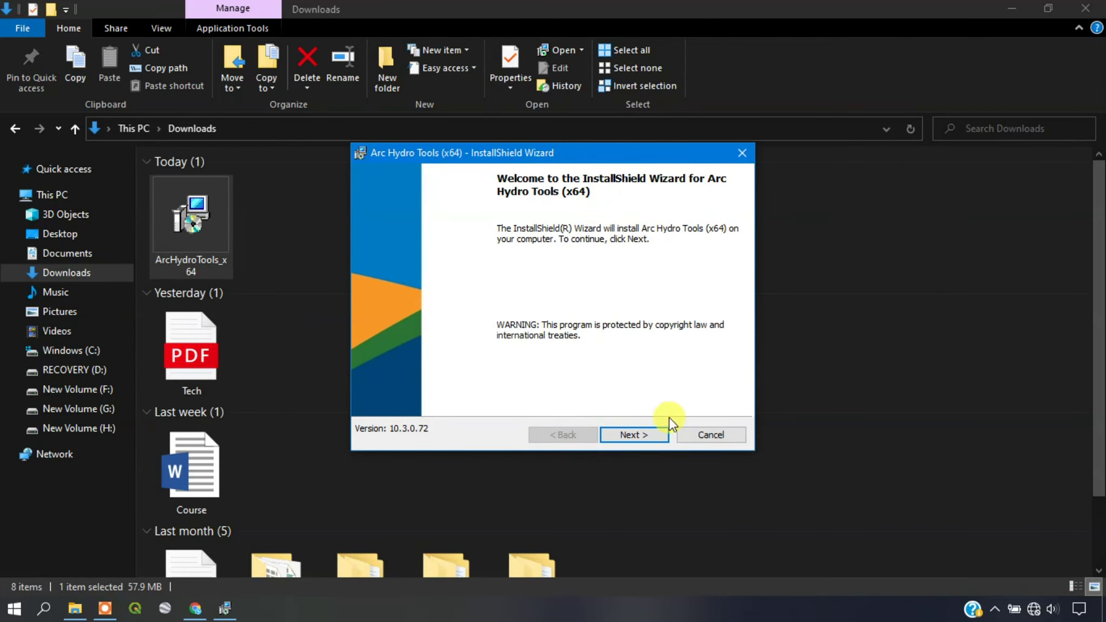
- Accept the licence, install Arc Hydro Tools (x64) to the default folder, and finish the wizard
click(629, 435)
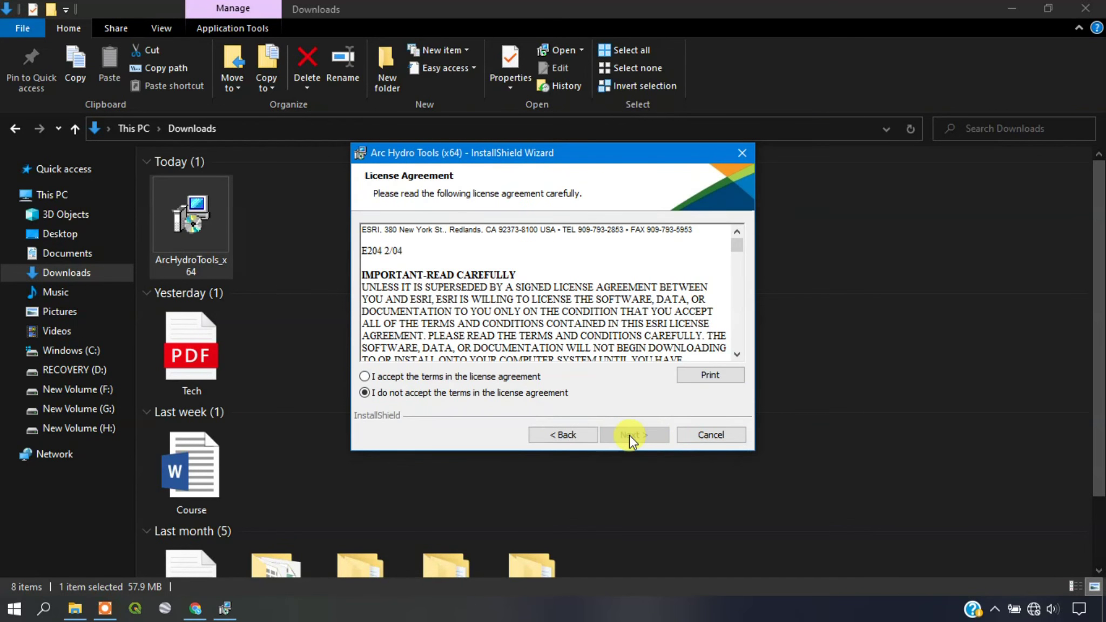
click(383, 378)
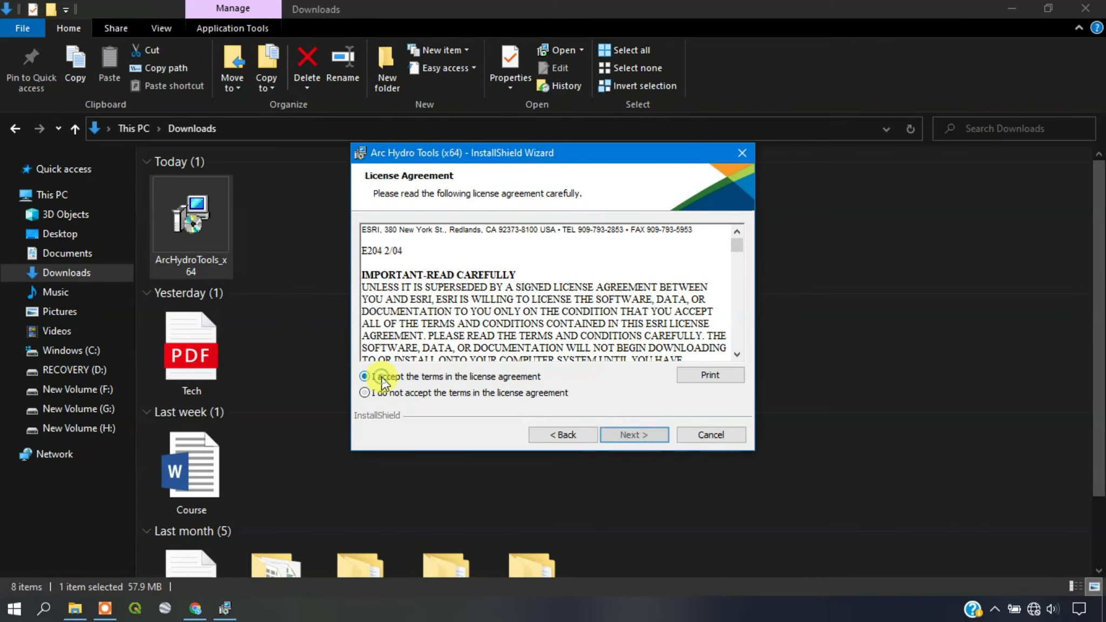
click(612, 436)
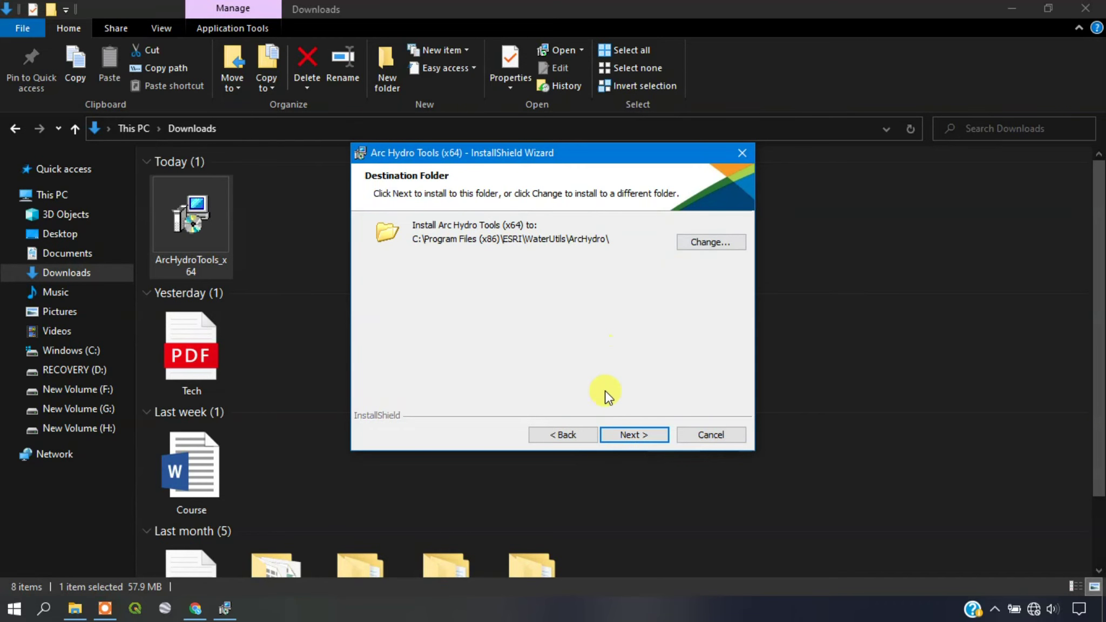
click(624, 434)
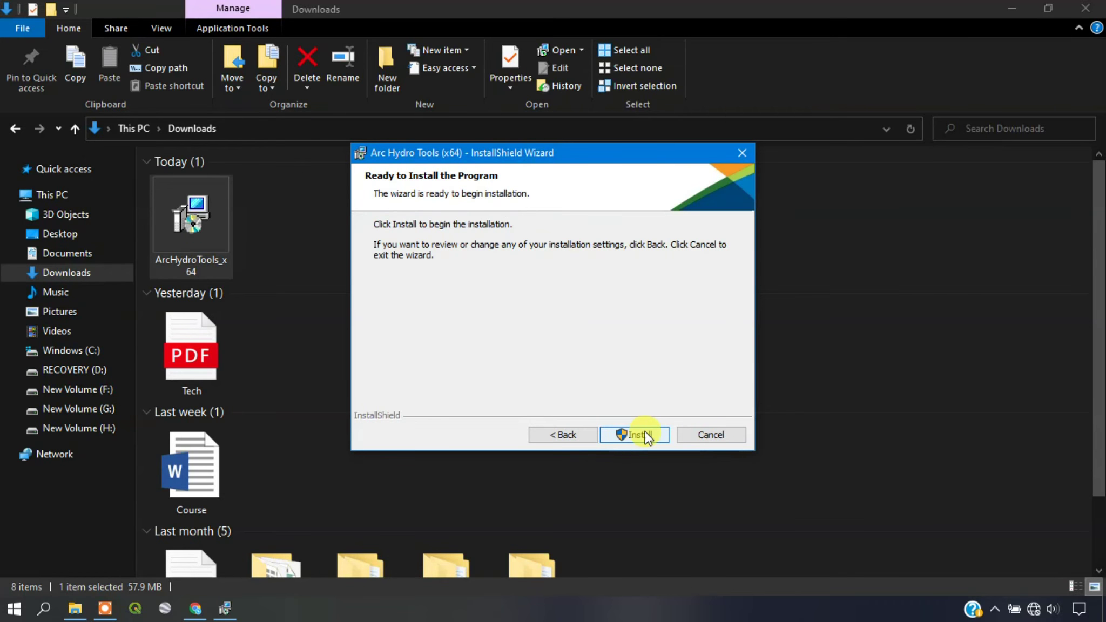
click(638, 439)
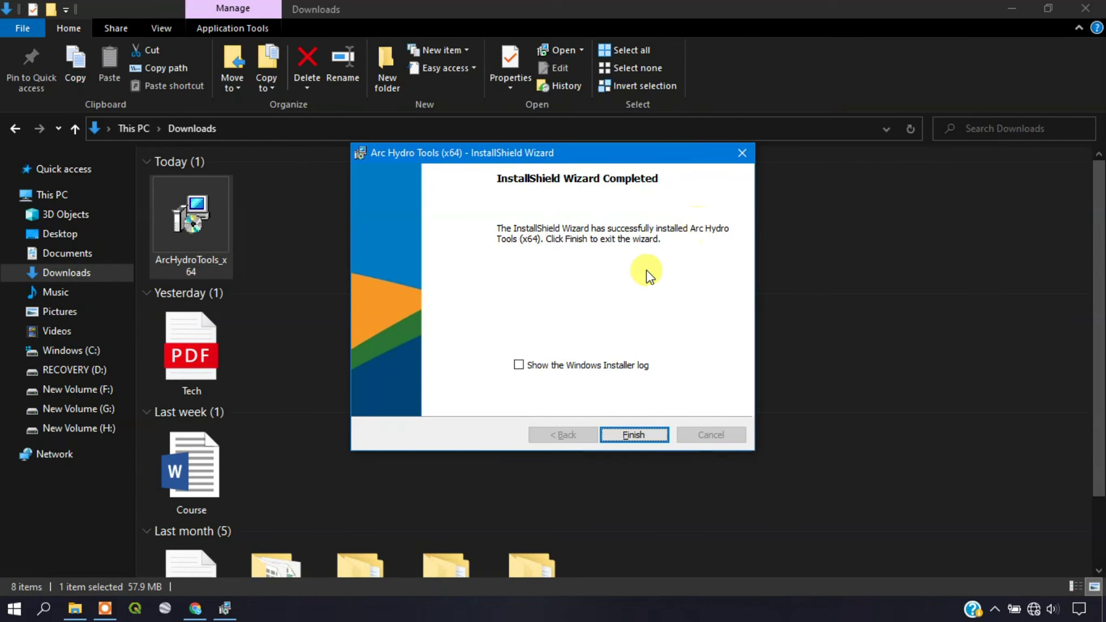
click(625, 433)
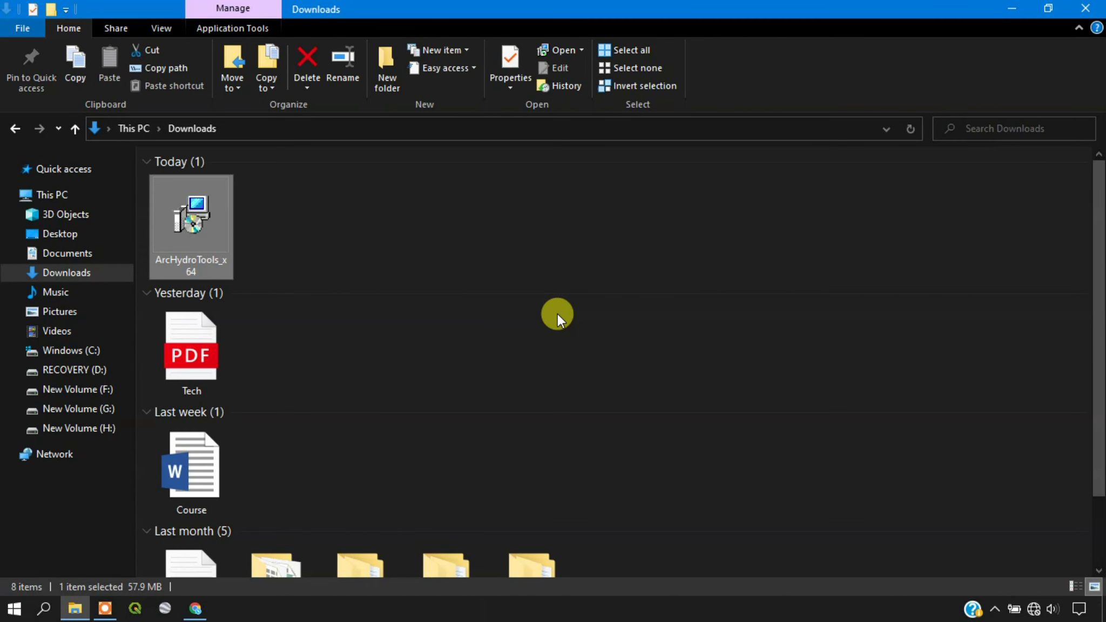
- Launch ArcMap 10.3 by searching 'arc' in the Start menu
key(super)
text(arc)
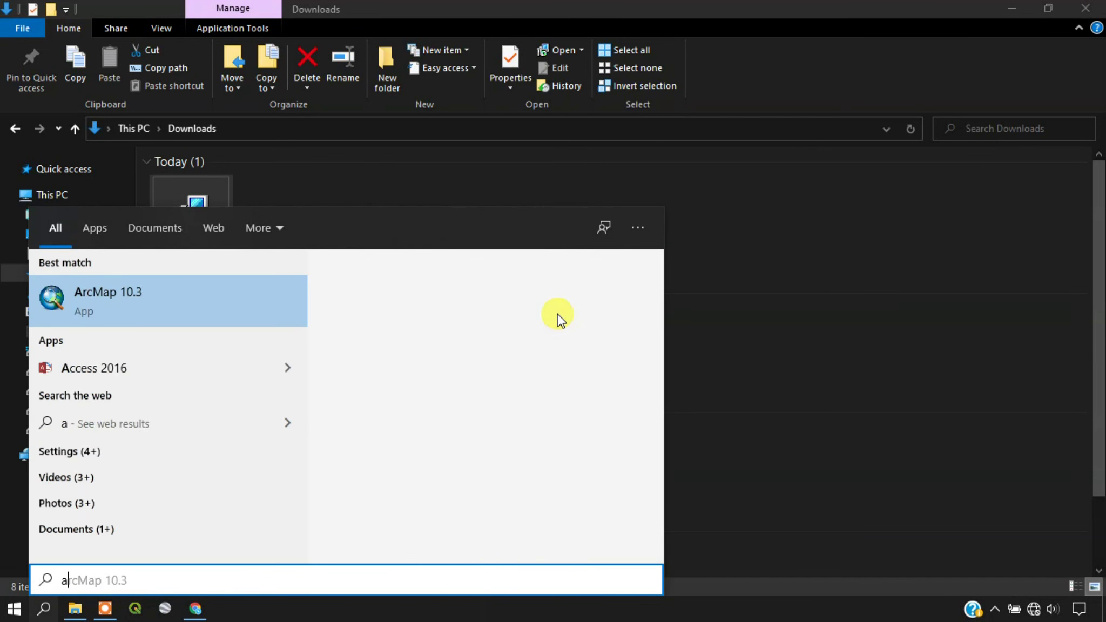
click(194, 305)
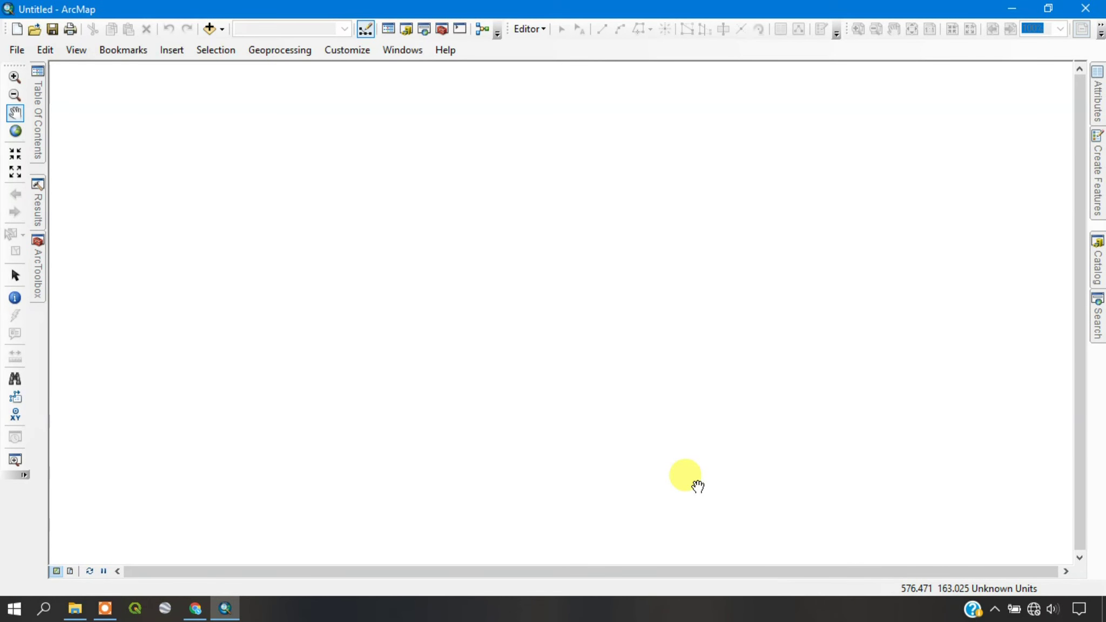
- Turn on the Arc Hydro Tools toolbar and check its Terrain Preprocessing menu
right_click(552, 50)
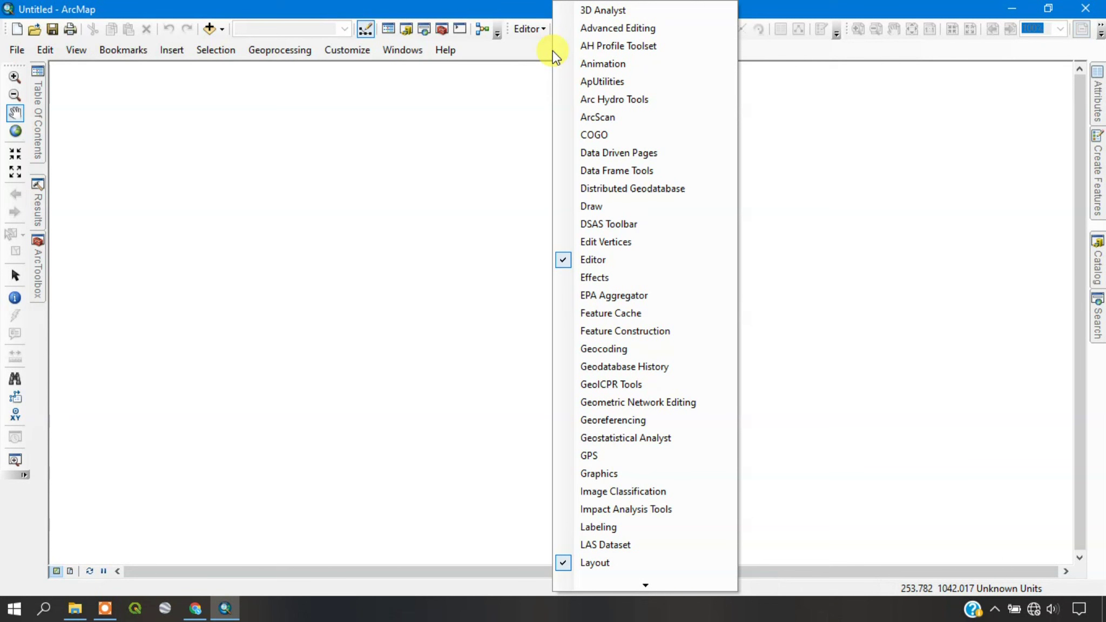
click(563, 105)
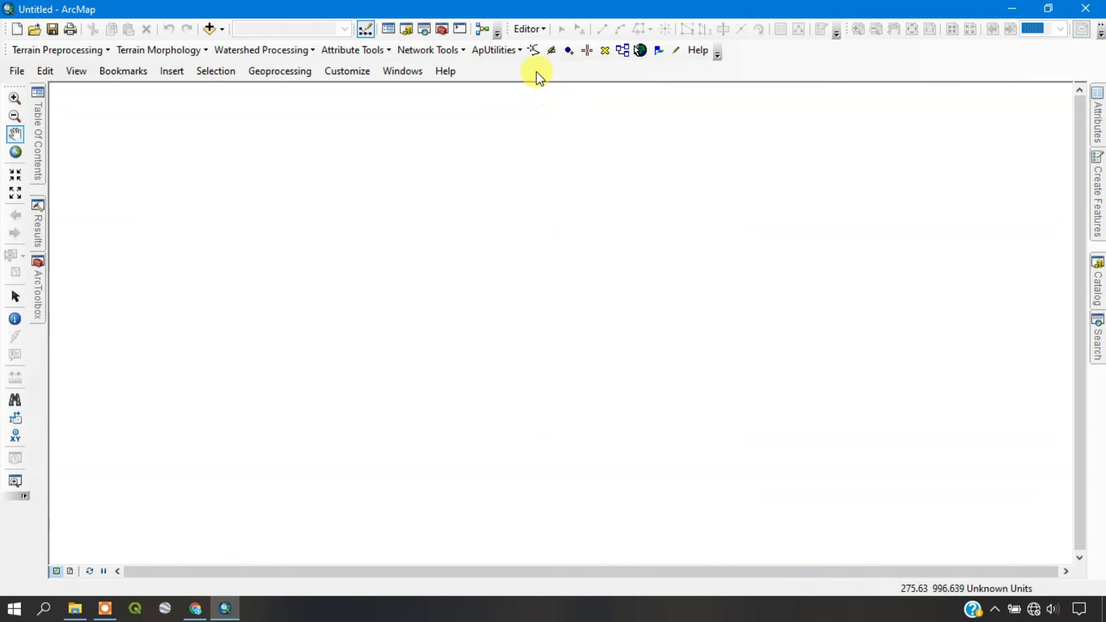
click(86, 50)
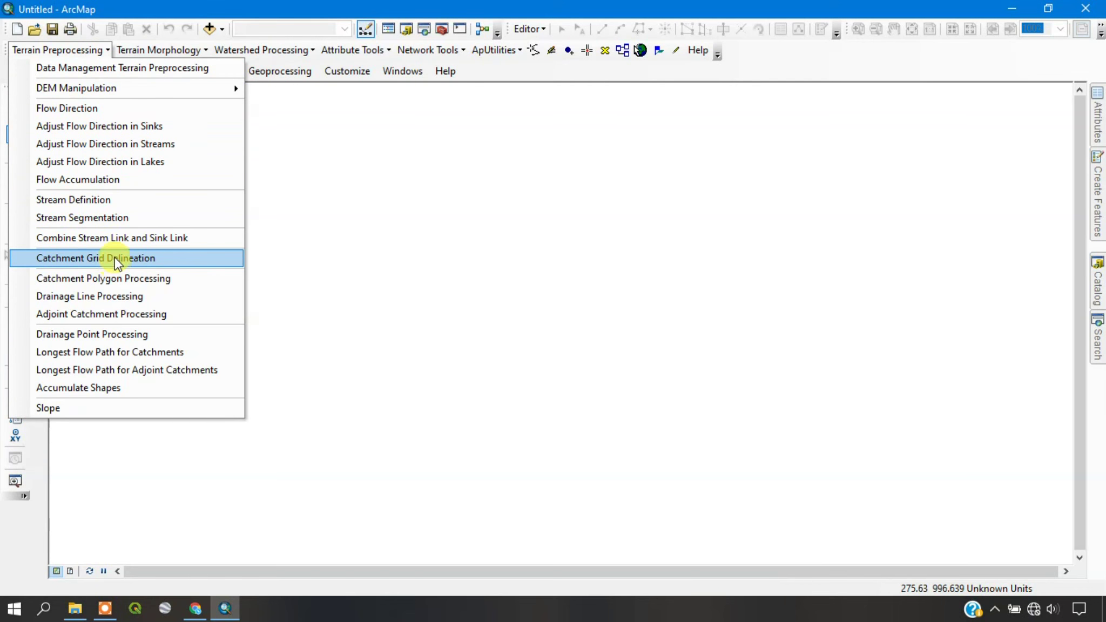
click(506, 68)
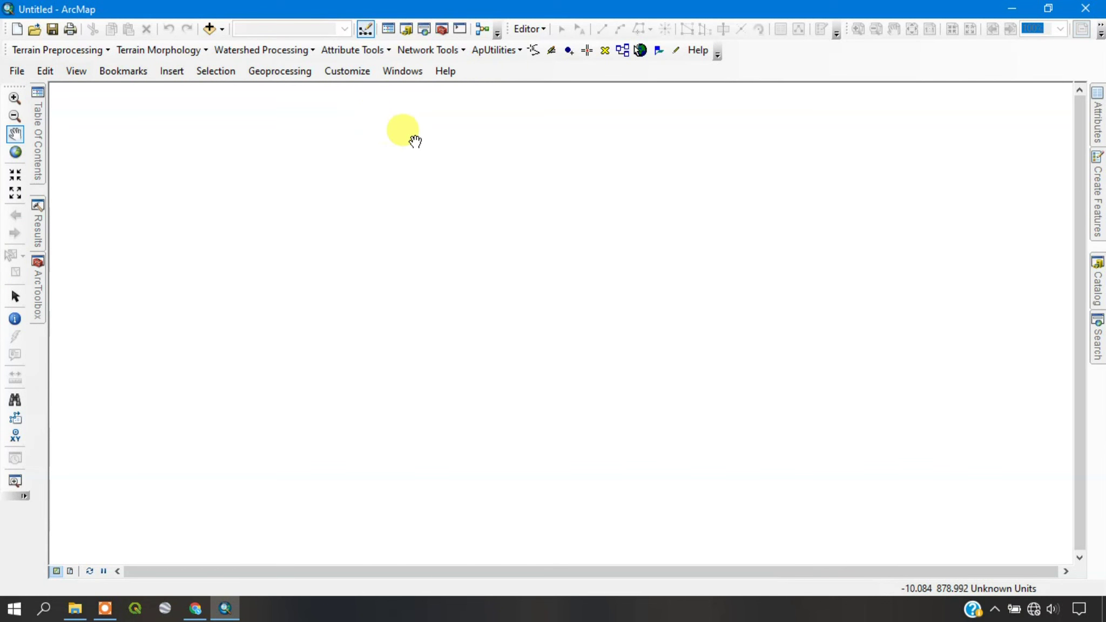